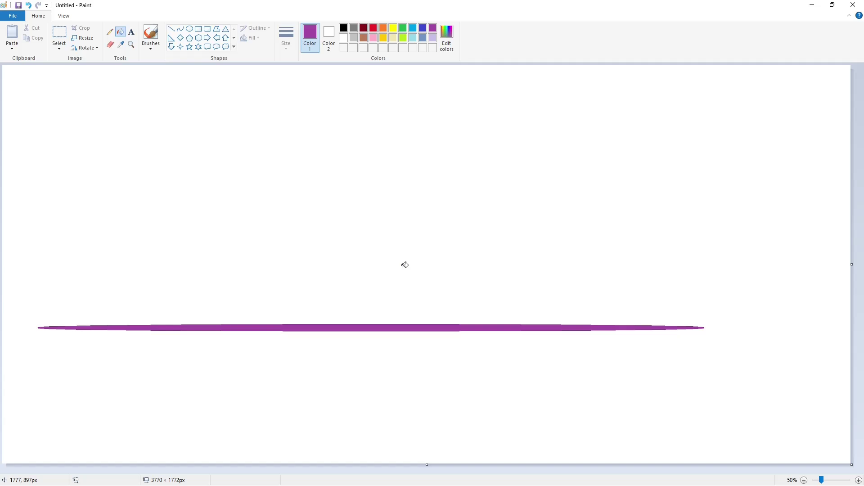
Step: Draw the curved outline of a long-necked dinosaur's head in black with the Curve tool, near the canvas's upper middle
click(180, 29)
click(344, 27)
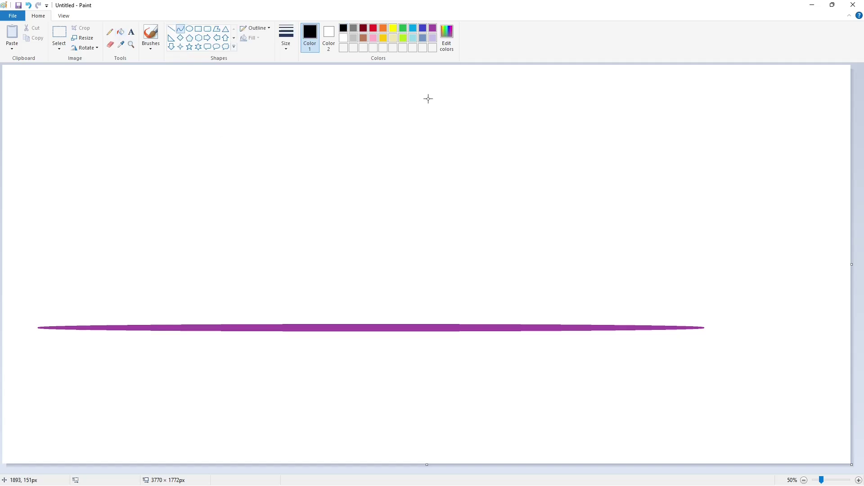
click(426, 89)
mouse_move(429, 100)
mouse_down()
mouse_move(446, 92)
mouse_move(417, 114)
mouse_move(416, 133)
mouse_up()
click(436, 84)
click(429, 102)
drag(452, 110, 454, 110)
Step: Draw the curved front and back edges of the upper neck, continuing from the head outline
mouse_move(443, 114)
mouse_down()
mouse_move(442, 104)
mouse_move(486, 164)
mouse_move(476, 124)
mouse_up()
click(438, 109)
click(533, 137)
drag(447, 92, 499, 143)
drag(465, 106, 464, 103)
click(493, 127)
click(524, 154)
Step: Extend the front edge of the neck to the chest with a long curve bowed towards the front
drag(485, 159, 524, 244)
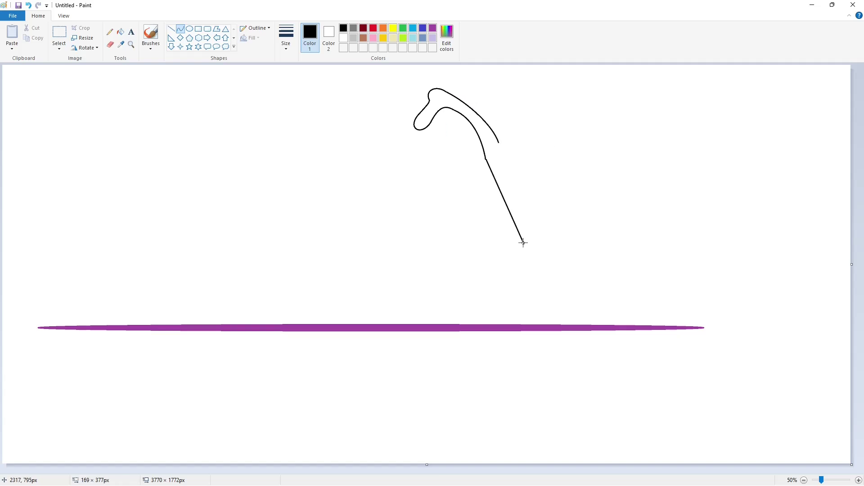
drag(508, 211, 497, 216)
click(497, 215)
click(582, 226)
drag(499, 143, 536, 210)
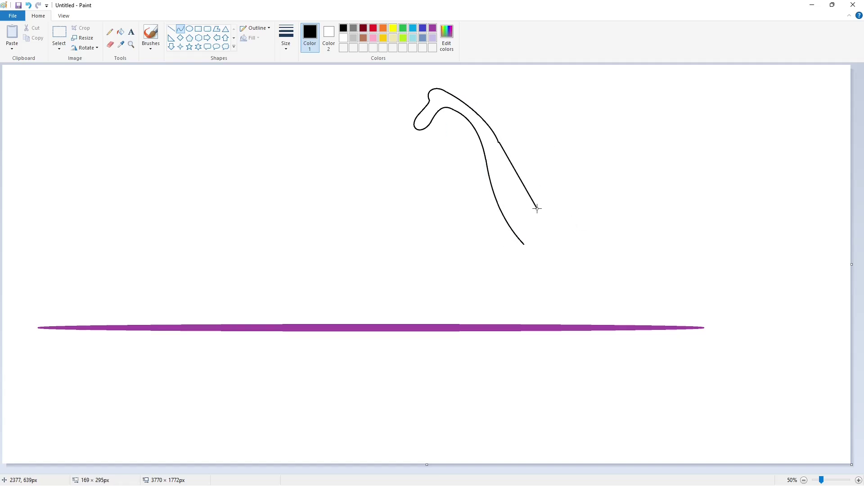
drag(518, 178, 553, 176)
key(ctrl+z)
drag(499, 142, 536, 209)
drag(509, 166, 513, 178)
click(567, 176)
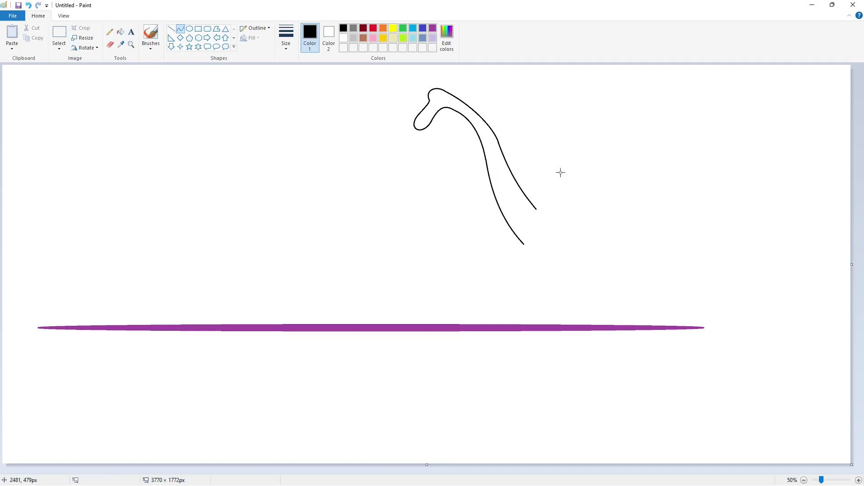
key(ctrl+z)
Step: Draw the lower back edge of the neck and a short dipping curve leading into the dinosaur's back
drag(499, 143, 535, 208)
drag(518, 176, 507, 174)
click(566, 176)
drag(554, 212, 559, 213)
drag(544, 212, 559, 214)
mouse_move(544, 211)
mouse_down()
mouse_move(559, 214)
mouse_move(547, 218)
mouse_up()
click(578, 197)
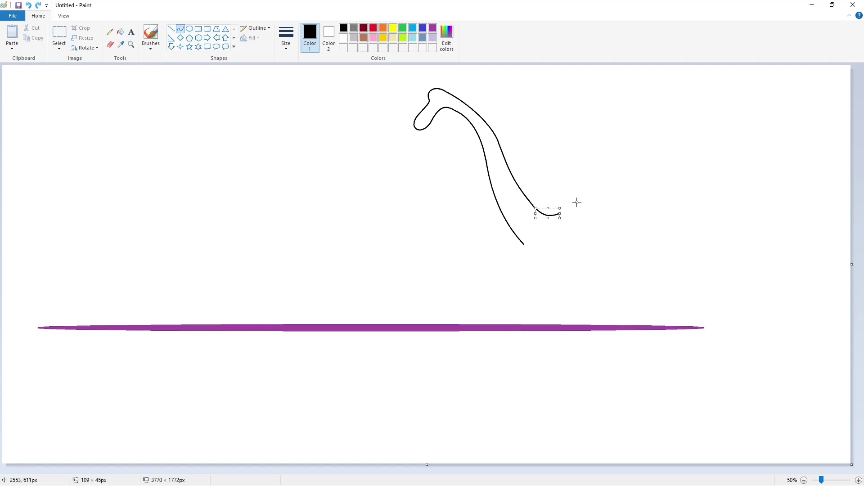
click(580, 201)
Step: Draw the chest and the front edge of the first front leg, curving past the knee to the ankle
drag(525, 245, 532, 261)
drag(528, 254, 518, 300)
click(579, 255)
click(541, 275)
drag(518, 294, 517, 295)
click(534, 294)
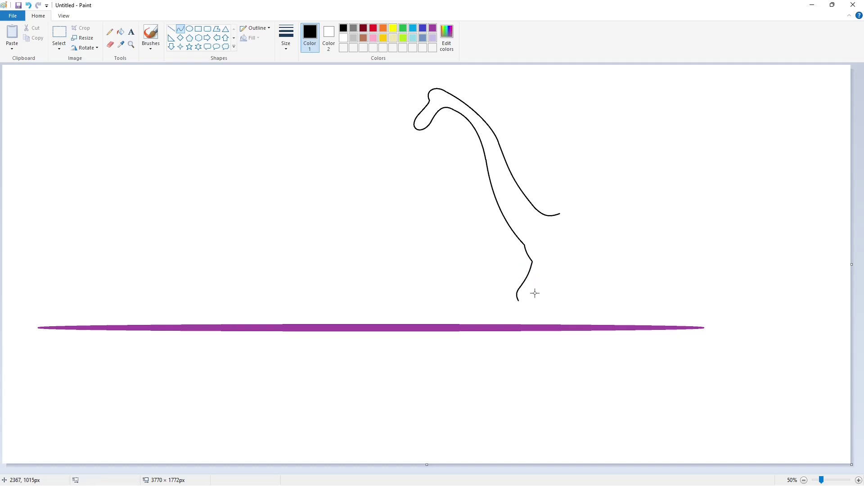
click(520, 309)
click(542, 307)
Step: Fill the ground ellipse with light lavender
click(120, 33)
click(432, 38)
click(465, 327)
Step: Draw the front foot's toe and sole in black curves resting on the ground ellipse
click(180, 29)
drag(516, 315, 507, 322)
click(344, 28)
click(534, 326)
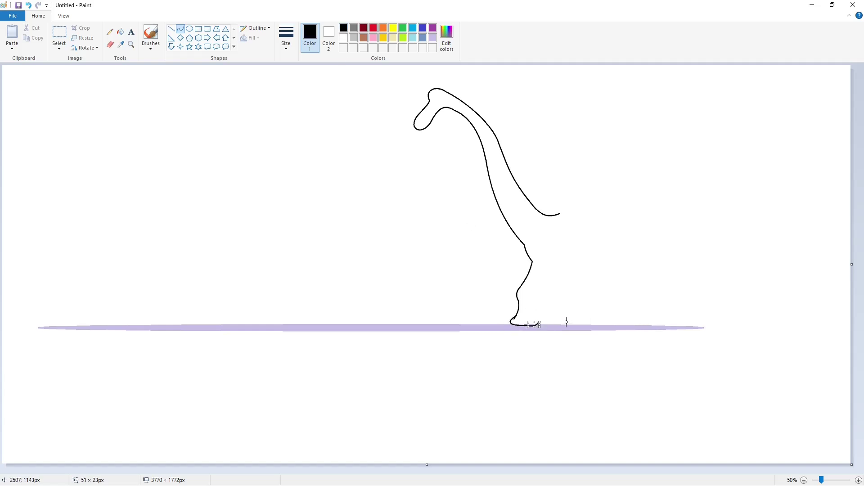
click(565, 322)
Step: Draw the second front leg's foot and rear edge, and add a teardrop gap between the two front legs
drag(548, 317, 552, 323)
click(559, 319)
click(597, 316)
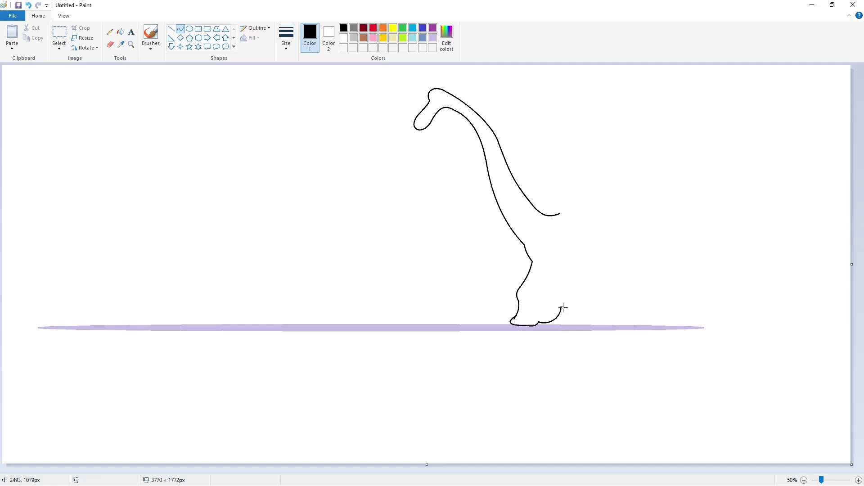
double_click(544, 286)
click(569, 287)
drag(534, 290, 537, 316)
click(541, 299)
click(532, 305)
Step: Draw the curved belly line and the first hind leg beneath it, with its foot on the ground ellipse
mouse_move(549, 270)
mouse_down()
mouse_move(607, 268)
mouse_move(576, 283)
mouse_up()
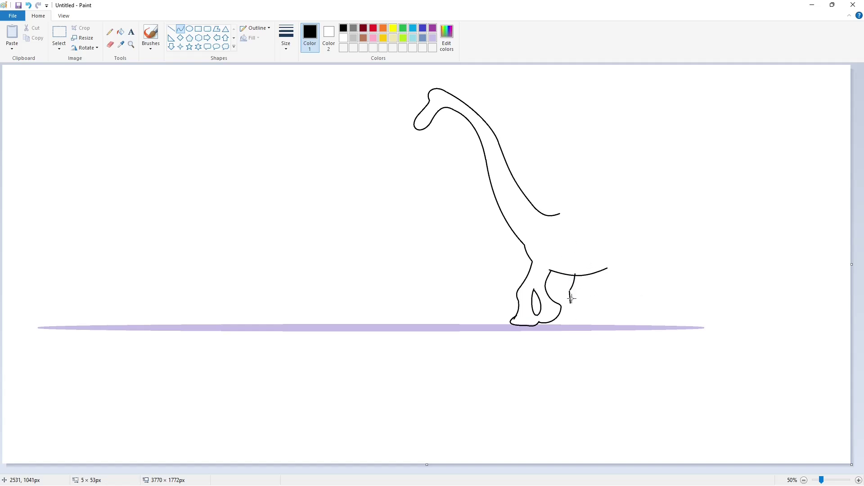
click(567, 298)
click(591, 302)
click(572, 308)
drag(556, 327, 589, 320)
key(ctrl+z)
mouse_move(590, 319)
mouse_down()
mouse_move(589, 275)
mouse_move(579, 306)
mouse_up()
click(653, 315)
Step: Draw the humped back and the upper edge of the sloping tail
click(582, 206)
mouse_move(559, 213)
mouse_down()
mouse_move(710, 291)
mouse_move(666, 277)
mouse_up()
click(603, 210)
click(666, 278)
Step: Draw the curved underside of the tail from behind the belly to the tail's end
drag(733, 332, 690, 290)
key(ctrl+z)
drag(620, 272, 712, 300)
mouse_move(671, 290)
mouse_down()
mouse_move(676, 304)
mouse_move(686, 303)
mouse_up()
click(687, 303)
Step: Draw the rearmost hind leg from the belly's end to the ground, including thigh, knee, foot and rear edge
click(171, 28)
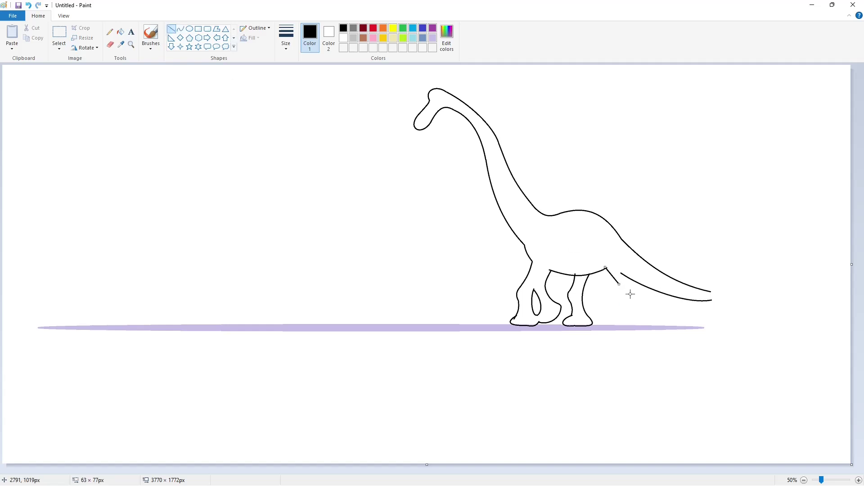
click(180, 28)
drag(626, 308, 629, 312)
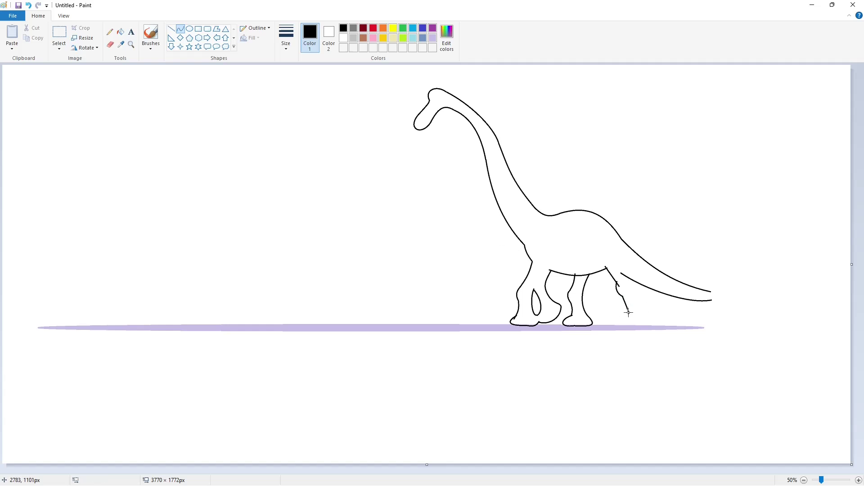
click(628, 317)
mouse_move(626, 315)
mouse_down()
mouse_move(635, 327)
mouse_move(621, 322)
mouse_move(658, 324)
mouse_move(628, 277)
mouse_up()
click(623, 326)
click(686, 336)
click(658, 324)
click(686, 323)
click(636, 307)
click(636, 306)
click(690, 323)
Step: Draw the curled tail tip with inner and outer curves that bend back upward to a narrow point
drag(711, 291, 723, 286)
click(726, 293)
click(726, 293)
click(759, 282)
drag(724, 289, 705, 268)
click(704, 274)
click(765, 283)
click(723, 276)
click(723, 276)
click(759, 287)
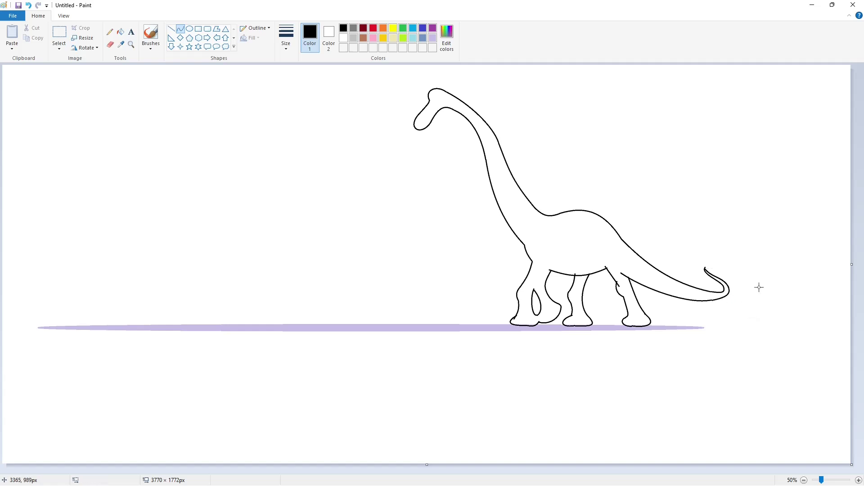
Step: Close the gap at the end of the curled tail tip with a short, thick black line
click(858, 481)
scroll(413, 473, down, 6)
drag(413, 471, 791, 471)
scroll(720, 399, up, 2)
click(171, 28)
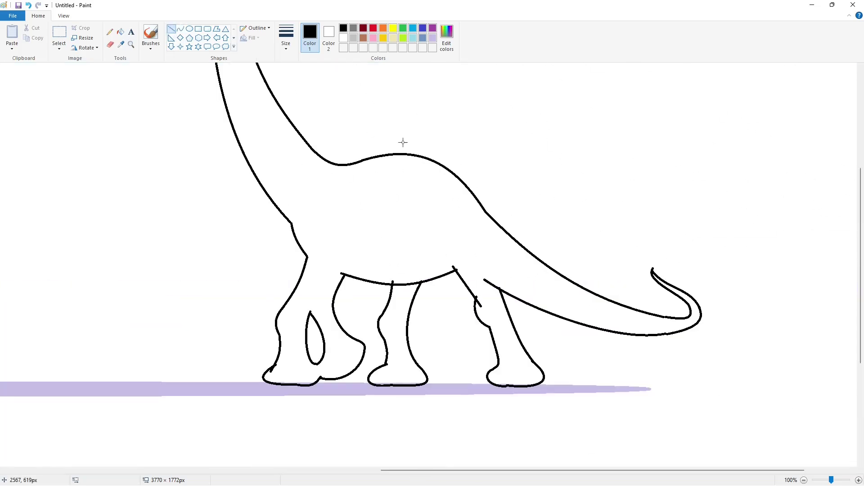
click(286, 38)
click(308, 99)
key(ctrl+z)
drag(658, 278, 658, 283)
click(181, 29)
scroll(631, 266, down, 2)
scroll(640, 258, up, 2)
drag(716, 251, 469, 172)
Step: Fill the dinosaur's body, legs and feet with solid black
click(120, 32)
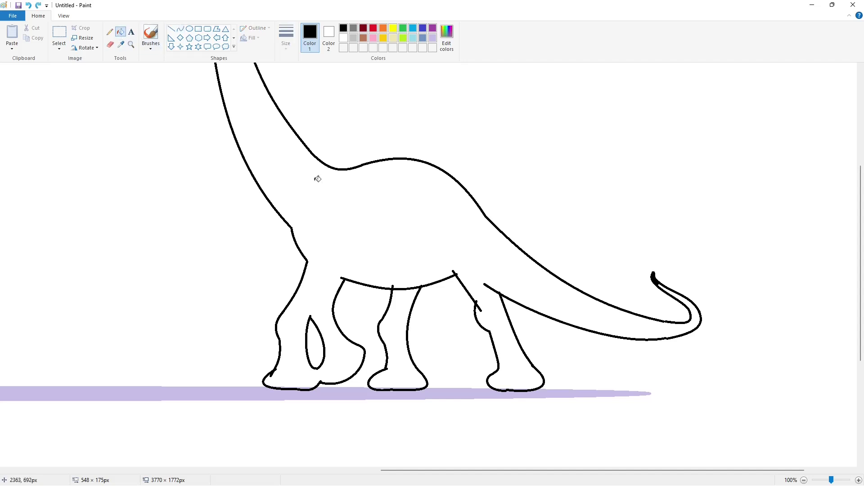
click(317, 176)
click(171, 29)
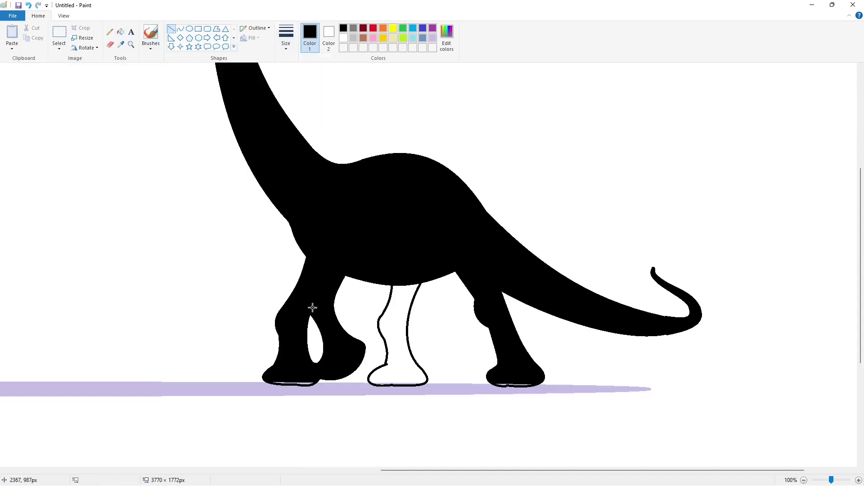
click(121, 31)
click(396, 366)
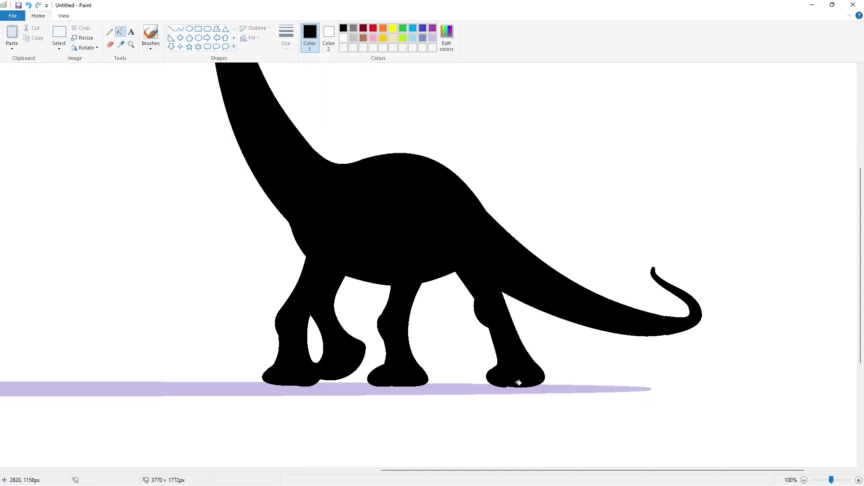
Step: Flatten the soles of both hind feet with short horizontal black lines
click(171, 30)
drag(399, 386, 416, 386)
click(476, 383)
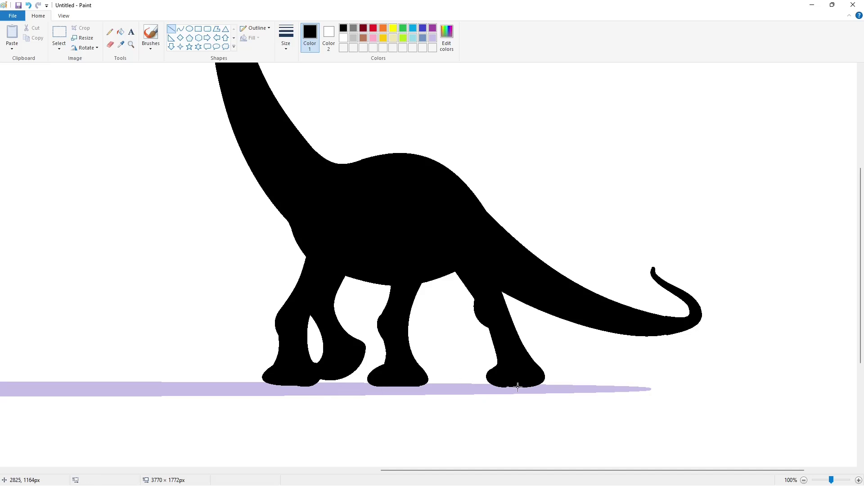
drag(505, 386, 527, 386)
Step: Trim the underside of the rearmost foot with a lavender line matching the ground
click(432, 38)
drag(500, 387, 529, 388)
click(589, 362)
key(ctrl+z)
click(383, 381)
Step: Smooth the edges of the tail near its curl with short white lines
click(344, 38)
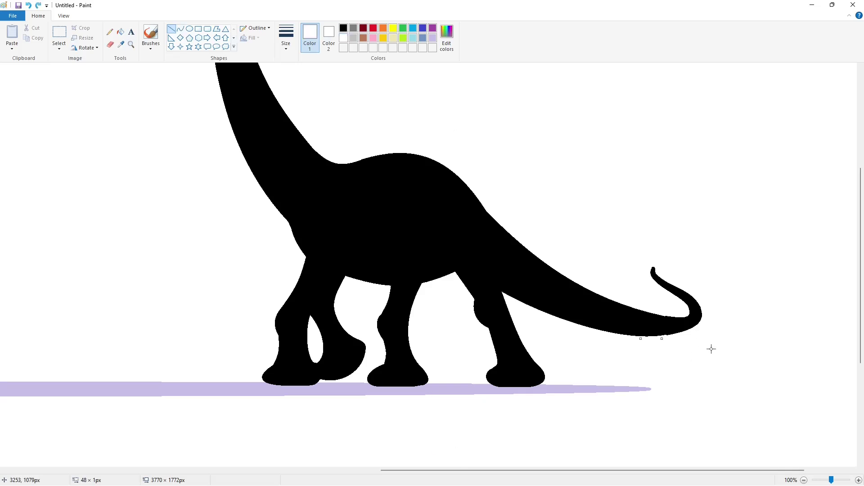
drag(663, 315, 680, 321)
click(344, 28)
click(343, 37)
Step: Refill the ground ellipse with purple
click(804, 480)
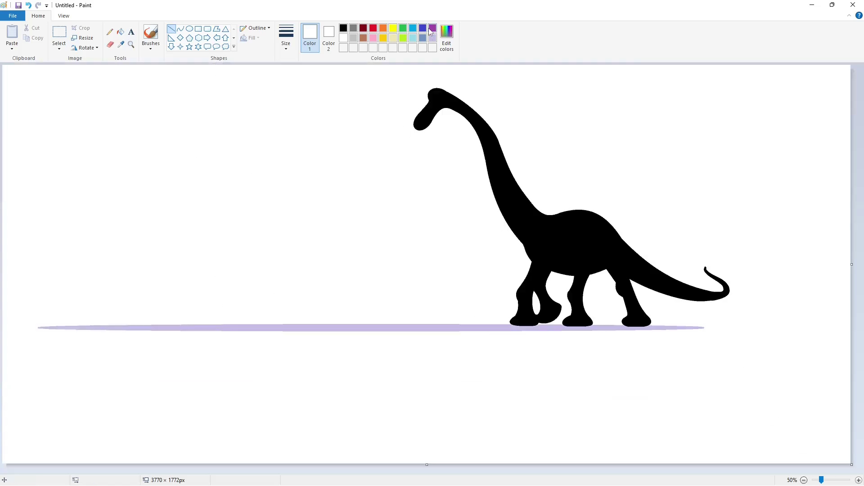
click(433, 28)
click(120, 32)
click(268, 318)
key(ctrl+z)
click(288, 324)
Step: Try the word THE in a black text box beside the dinosaur's head and set its font to Futura Book
click(131, 32)
click(343, 28)
click(140, 78)
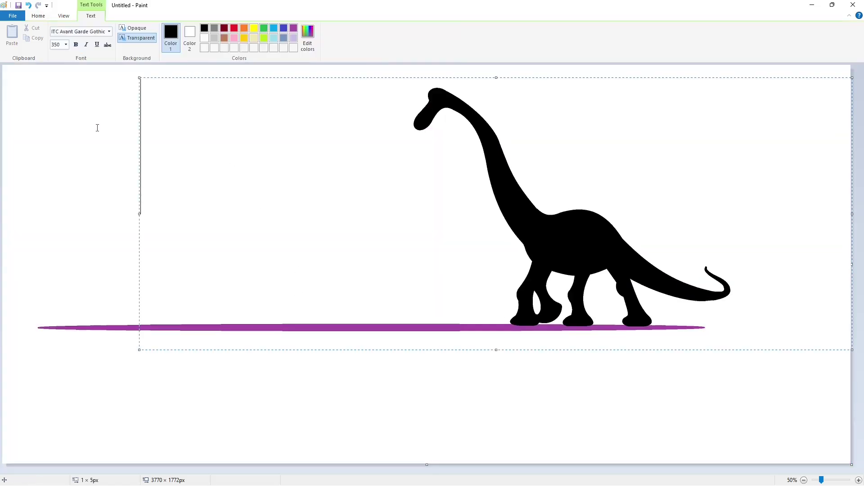
text(THE)
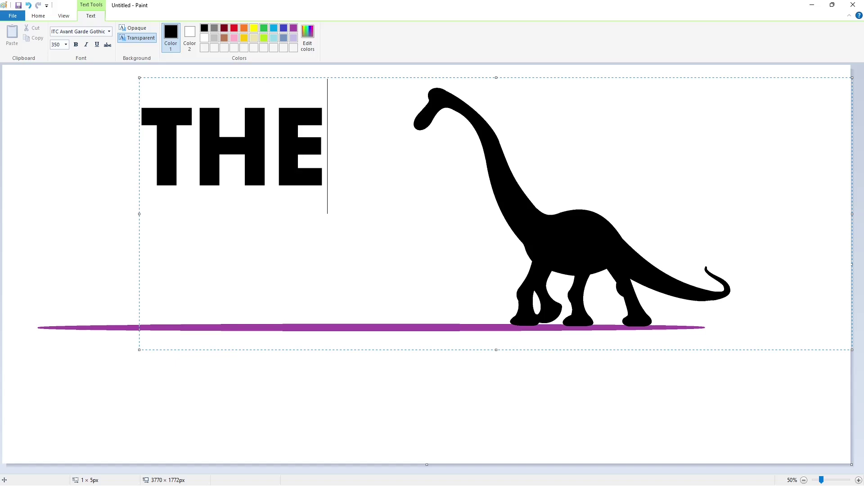
key(BackSpace)
key(BackSpace)
key(BackSpace)
text(G)
key(BackSpace)
click(109, 32)
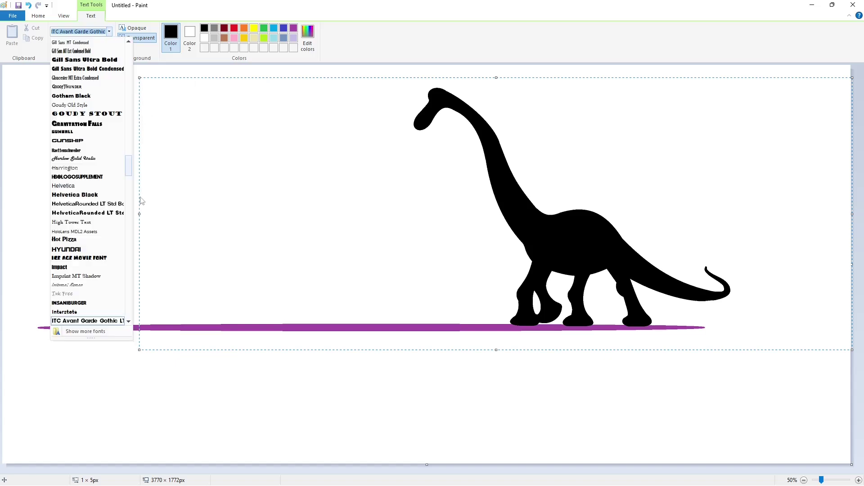
scroll(88, 225, up, 10)
click(92, 237)
text(G)
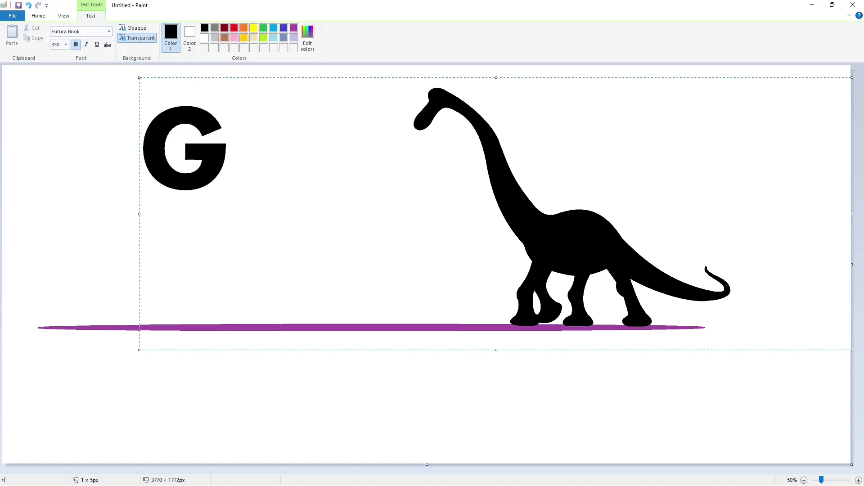
key(BackSpace)
text(S)
key(BackSpace)
text(THE)
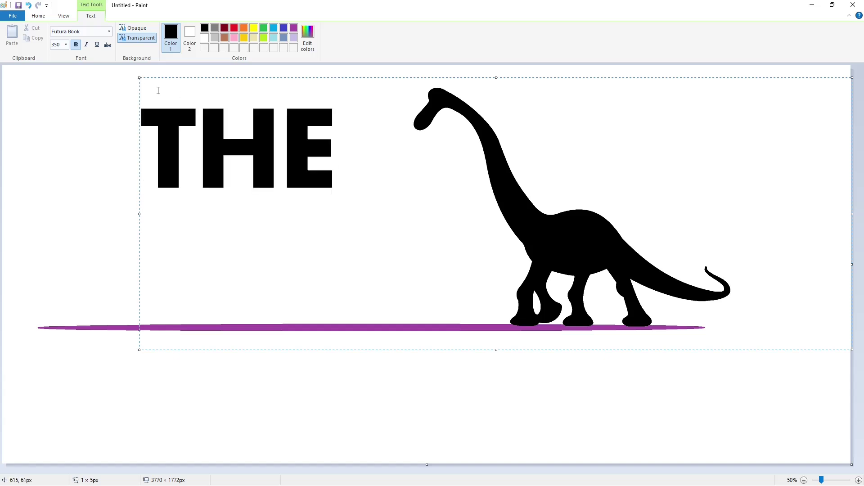
key(Escape)
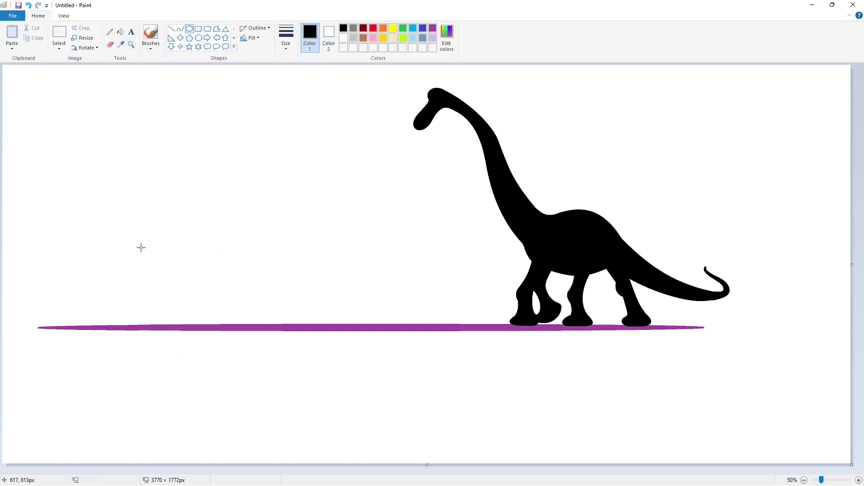
Step: Draw a long, thin horizontal ellipse in front of the dinosaur's body above the ground and fill it black
drag(164, 237, 498, 243)
click(484, 273)
click(121, 31)
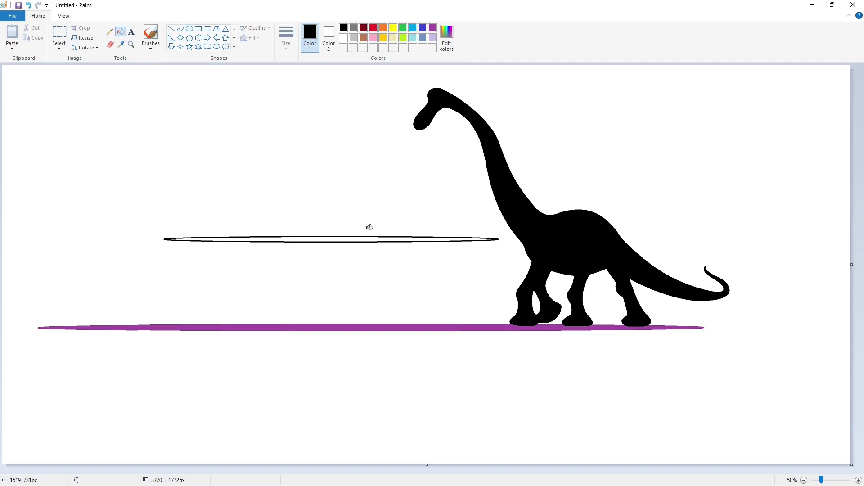
click(354, 239)
Step: Add the word THE in a new text box, color it black and place it above the thin black ellipse
click(432, 28)
click(131, 32)
click(217, 197)
text(THE)
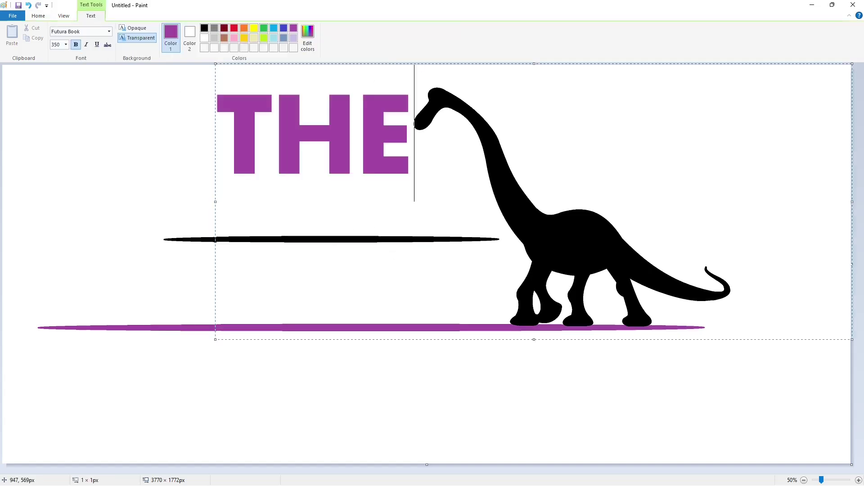
key(ctrl+a)
click(204, 28)
click(273, 135)
drag(216, 65, 210, 128)
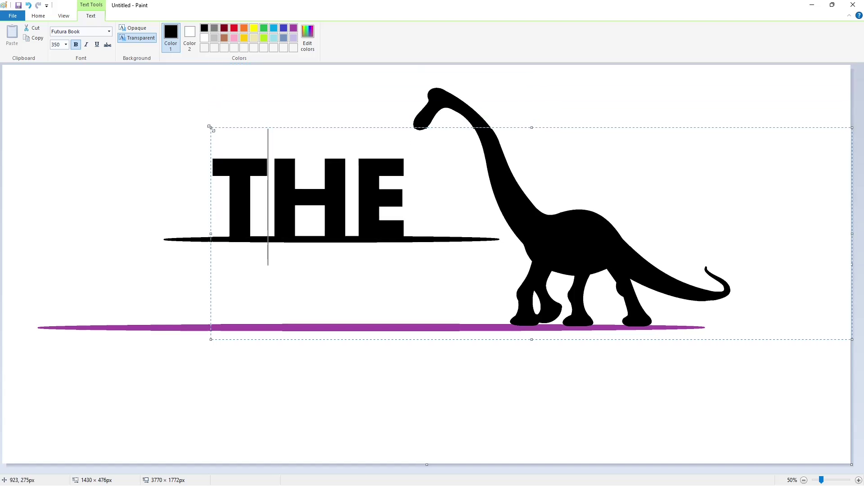
Step: Set the word THE to size 300, shift its text box and commit the text
drag(407, 191, 216, 185)
click(65, 46)
text(300)
key(Return)
click(386, 183)
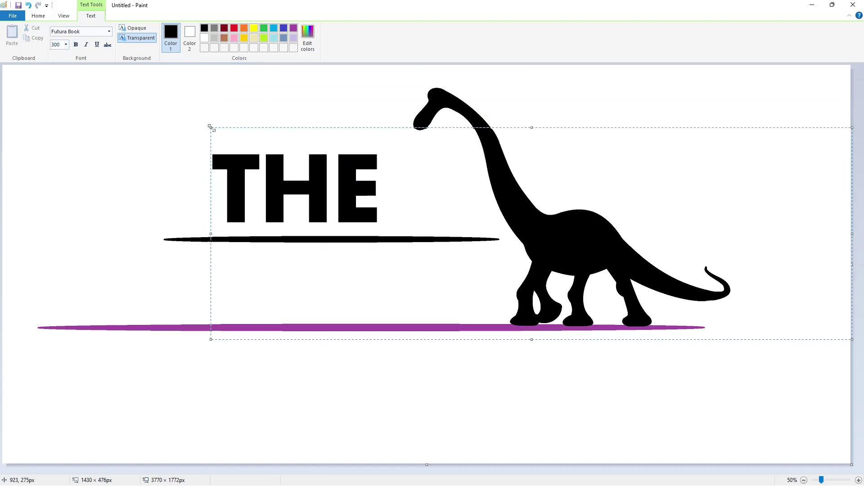
drag(211, 128, 187, 158)
click(112, 150)
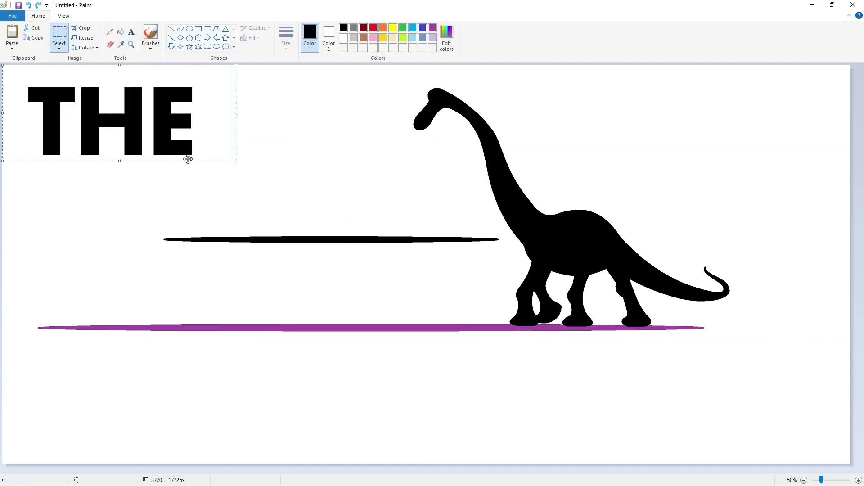
Step: Move the word THE so it stands on the thin black ellipse, slightly toward the dinosaur's neck
click(59, 48)
click(103, 129)
drag(79, 110, 307, 200)
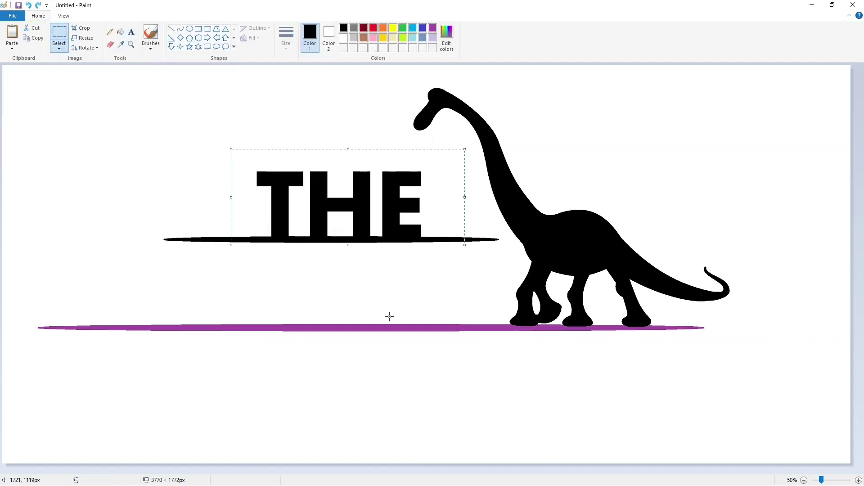
drag(365, 203, 381, 202)
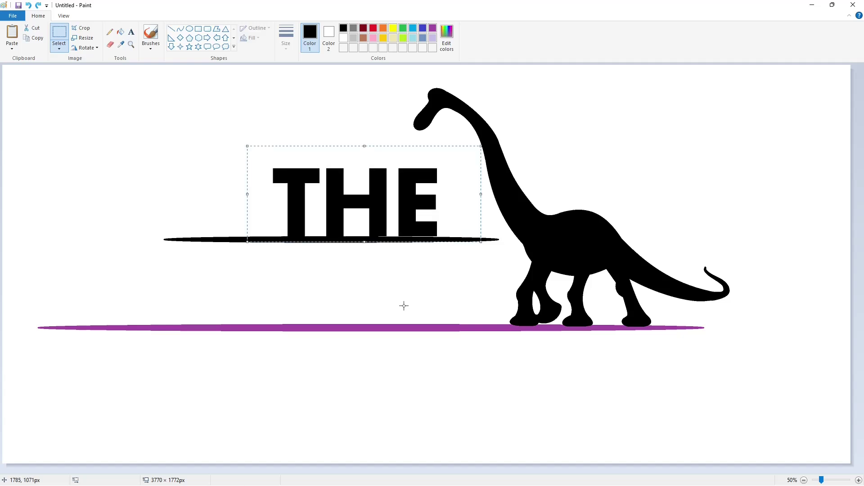
click(399, 314)
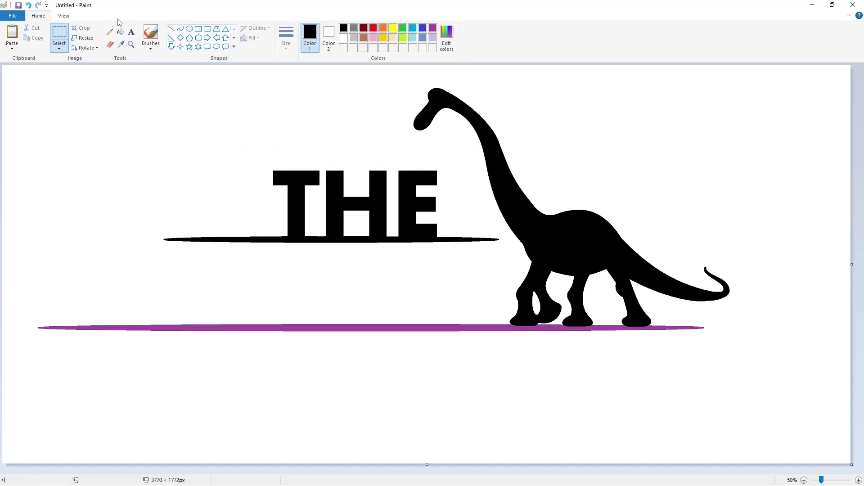
Step: Try the word GOOD in black text and move it onto the purple ground ellipse
click(131, 31)
click(129, 152)
text(GOOD)
mouse_move(127, 151)
mouse_down()
mouse_move(81, 225)
mouse_move(72, 65)
mouse_move(290, 183)
mouse_move(392, 164)
mouse_up()
click(33, 137)
click(59, 33)
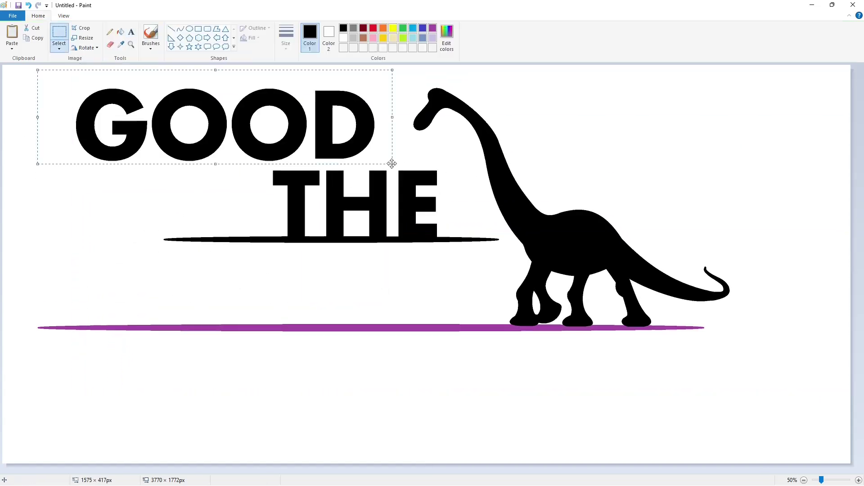
key(ctrl+x)
key(ctrl+v)
drag(165, 119, 214, 283)
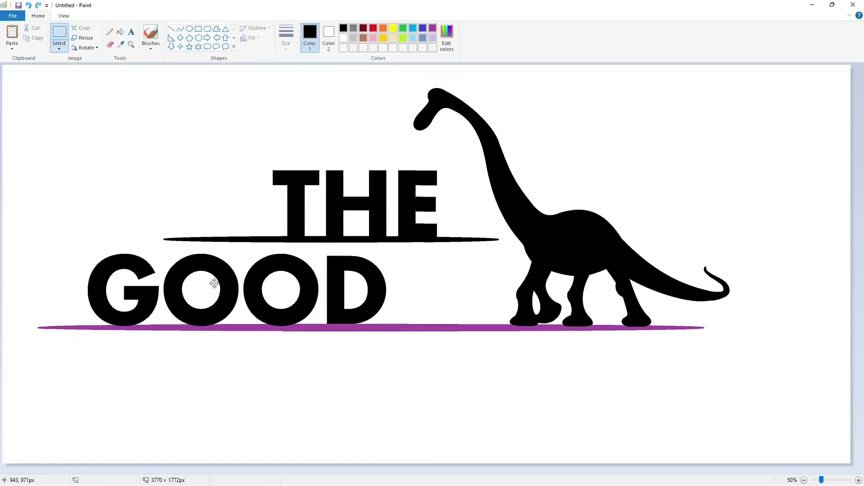
Step: Undo the placement of the word GOOD
key(ctrl+z)
key(ctrl+z)
key(ctrl+z)
key(ctrl+z)
key(ctrl+z)
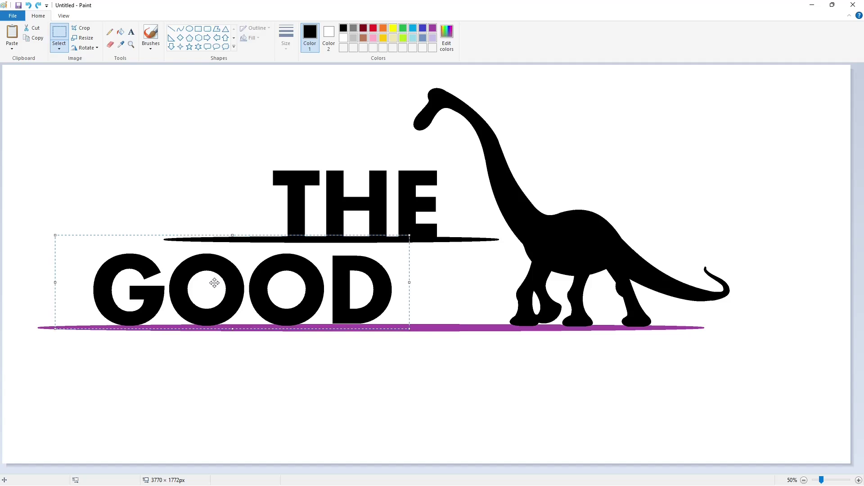
Step: Set the word GOOD to size 310 and commit the text
drag(403, 225, 101, 225)
click(66, 45)
text(310)
key(Return)
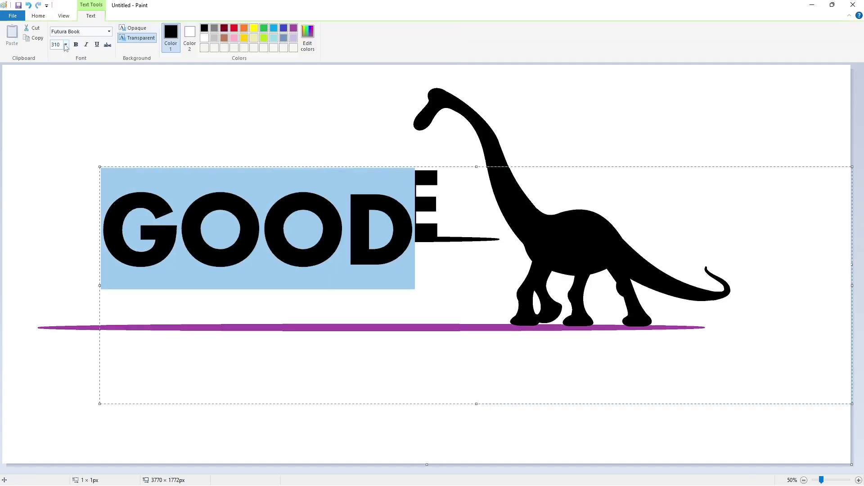
drag(100, 167, 383, 166)
click(45, 72)
Step: Cut and paste the word GOOD and stand it on the purple ground ellipse below the word THE
click(59, 34)
key(ctrl+x)
key(ctrl+v)
drag(158, 117, 203, 285)
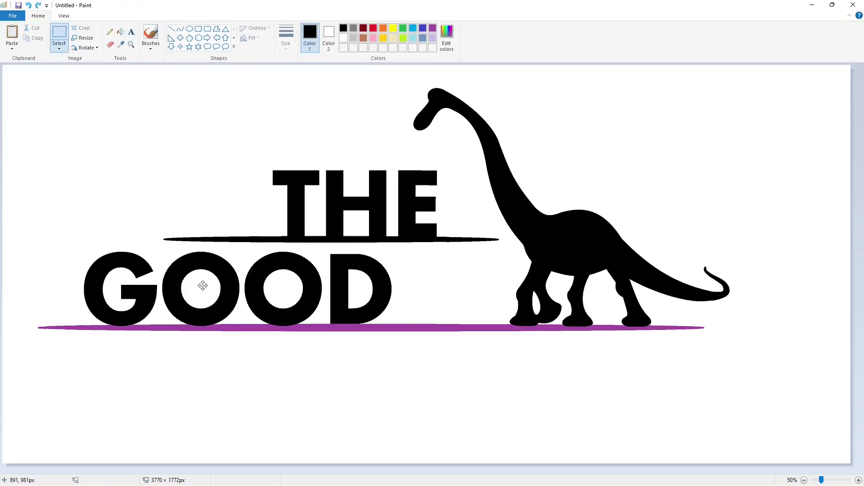
click(505, 276)
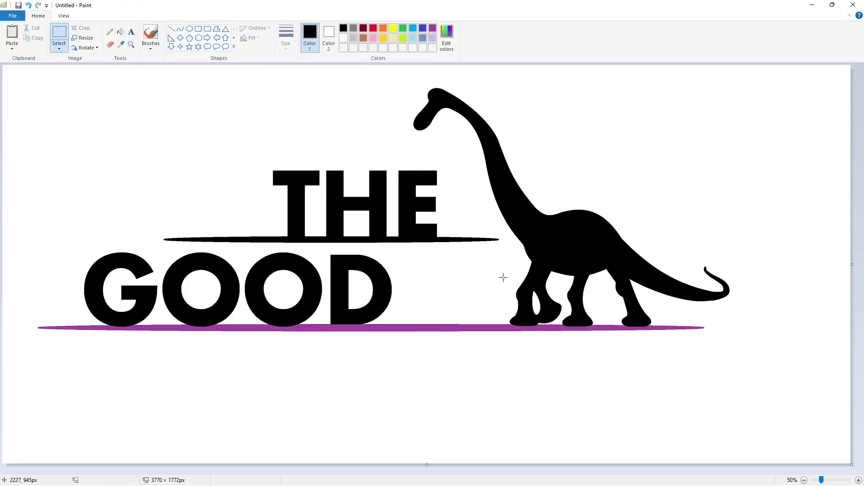
Step: Draw a long, thin horizontal ellipse near the canvas's lower edge, below the purple ground, and fill it black
click(189, 29)
drag(77, 421, 755, 427)
click(748, 439)
click(121, 32)
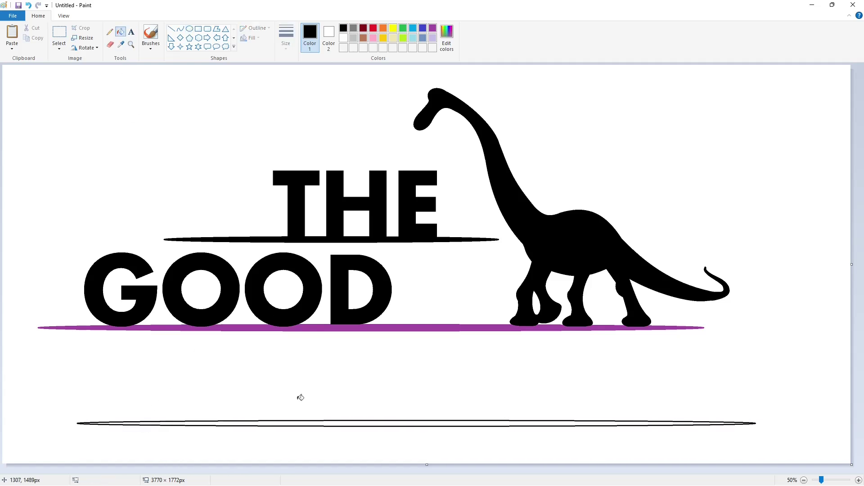
click(387, 423)
Step: Add the word DINOSAUR in black text and move it down to the lower black ellipse
click(133, 34)
click(209, 390)
text(DINOSAUR)
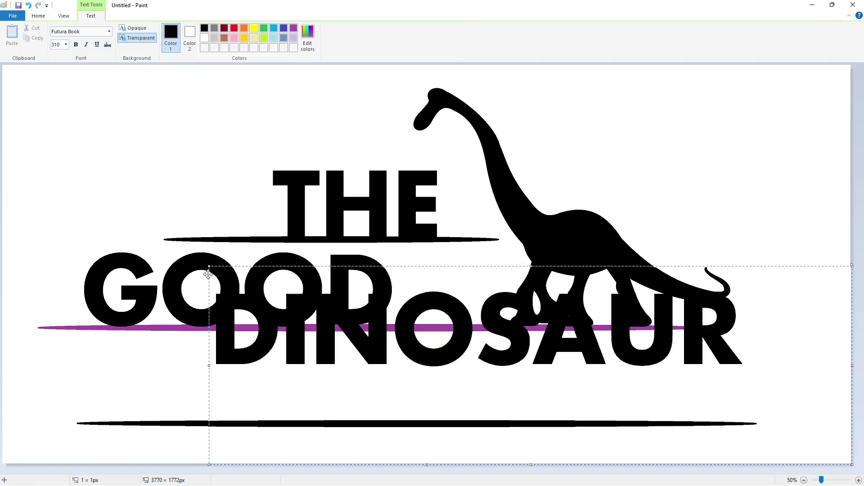
drag(208, 266, 190, 324)
drag(190, 323, 165, 313)
Step: Set the word DINOSAUR to size 320 and rest it on the lower black ellipse
drag(702, 390, 170, 389)
click(65, 46)
text(320)
key(Return)
mouse_move(164, 313)
mouse_down()
mouse_move(176, 324)
mouse_move(167, 322)
mouse_up()
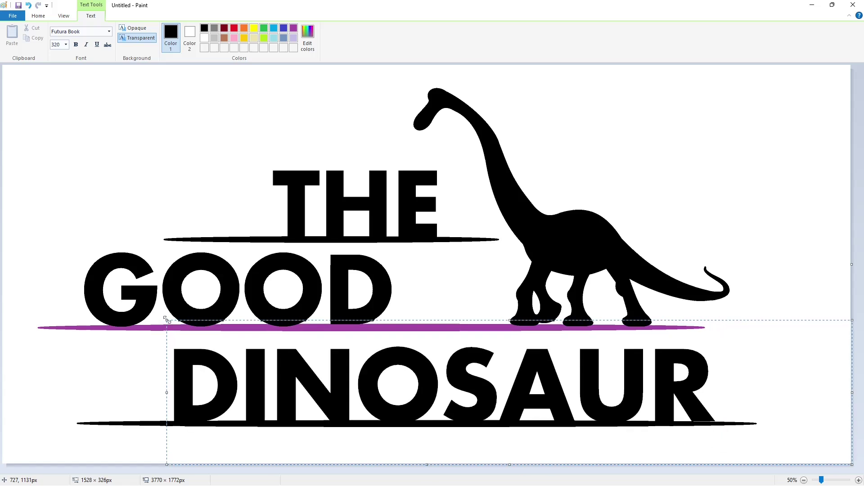
click(102, 277)
Step: Place a small black pencil dot in the blank area in front of the word THE, above GOOD
click(110, 32)
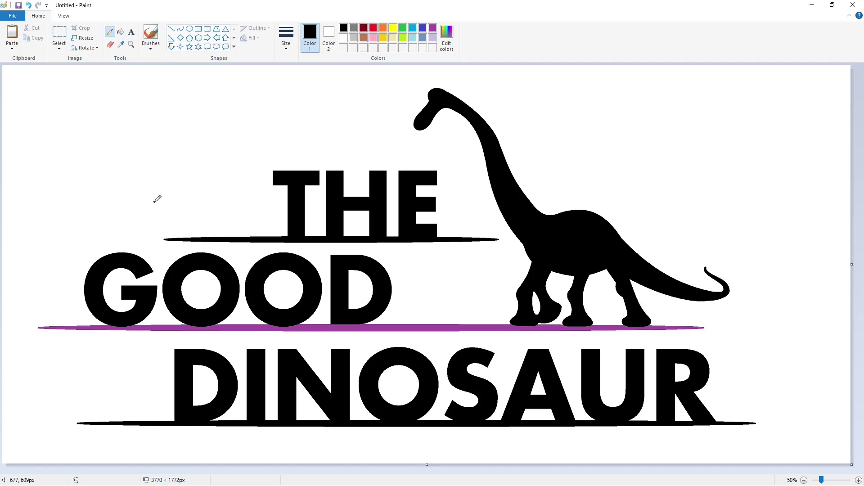
Step: Add the word Disney in the Waltograph font at size 200 in the blank area above the dot
click(131, 32)
click(107, 80)
click(66, 45)
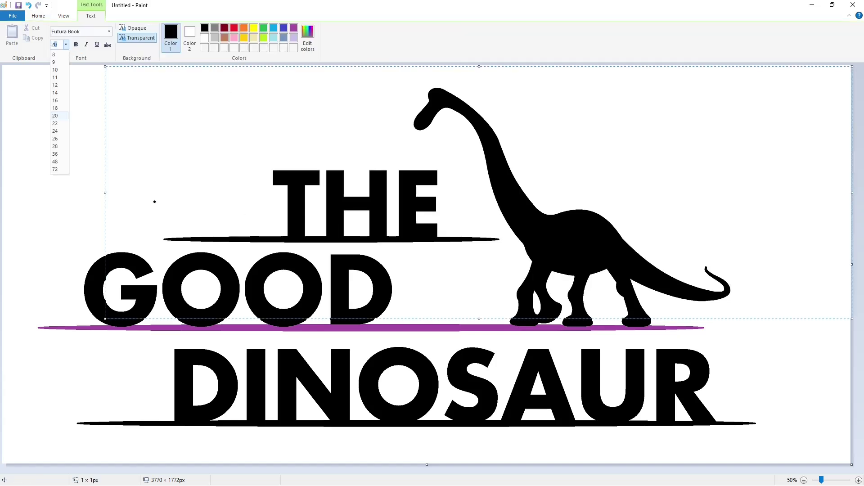
click(66, 44)
click(109, 31)
drag(133, 202, 130, 277)
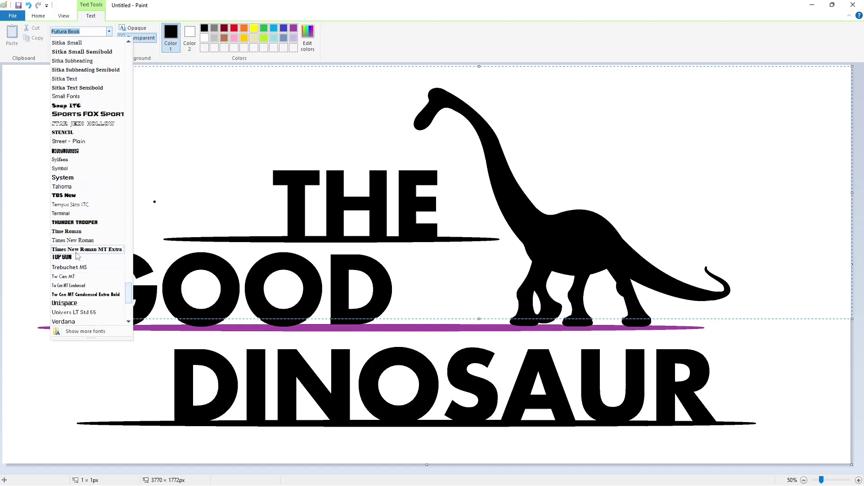
scroll(78, 255, down, 4)
click(81, 267)
text(D)
key(BackSpace)
text(Disney)
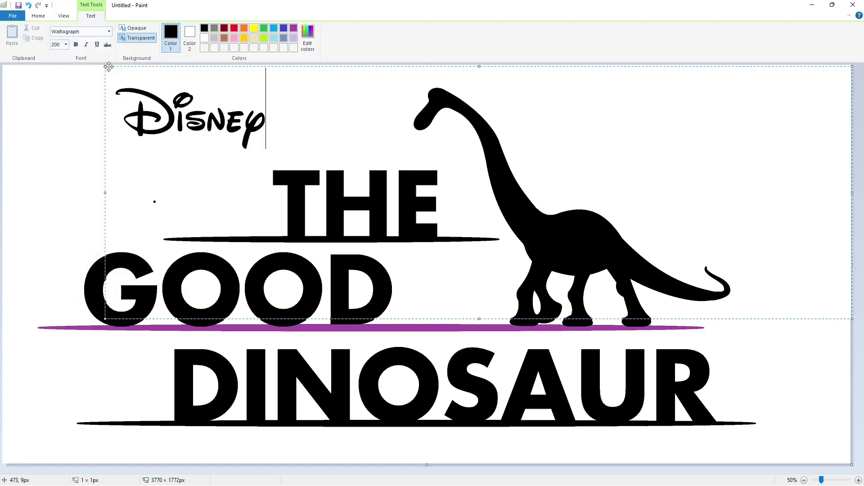
Step: Move the word Disney down beside the black dot and try it at sizes 150, 140 and 120
drag(105, 66, 52, 168)
key(ctrl+a)
click(66, 45)
text(150)
key(Return)
key(ctrl+a)
click(66, 45)
text(140)
key(Return)
key(ctrl+a)
click(67, 46)
text(120)
key(Return)
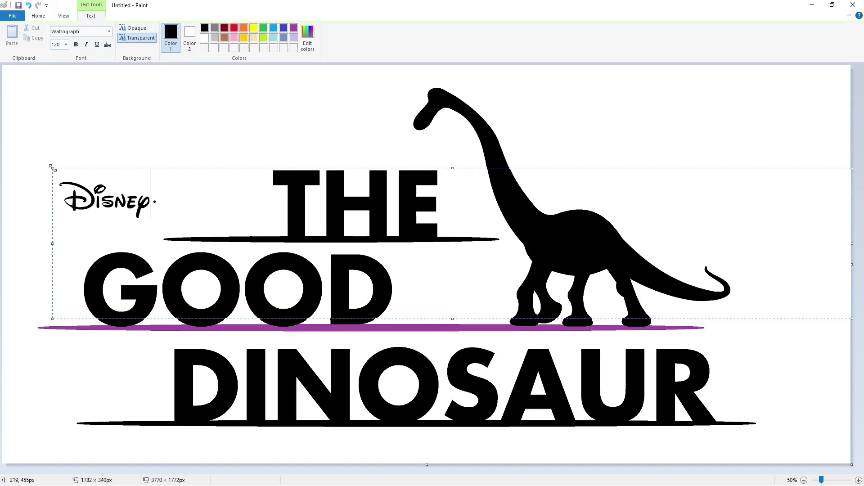
Step: Set the word Disney to size 110 and move it up clear of the black dot
key(ctrl+a)
click(66, 45)
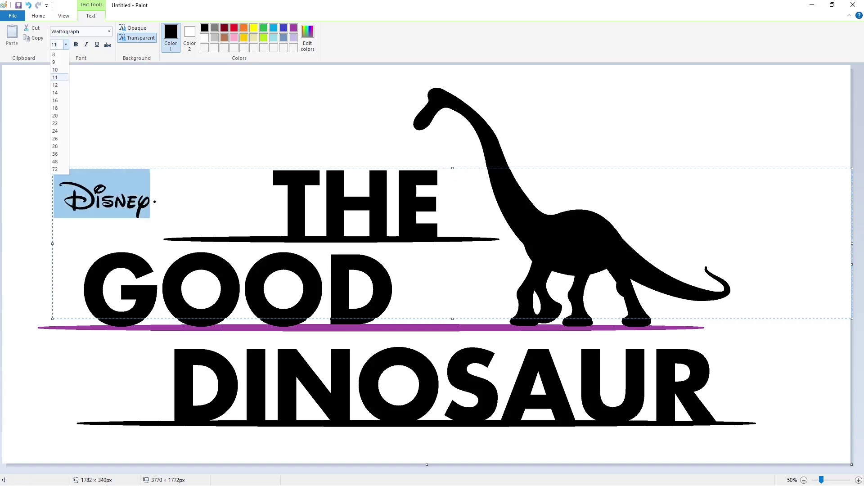
text(110)
key(Return)
drag(52, 168, 46, 126)
Step: Recolor the word Disney with a darker custom shade of brown and commit the text
key(ctrl+a)
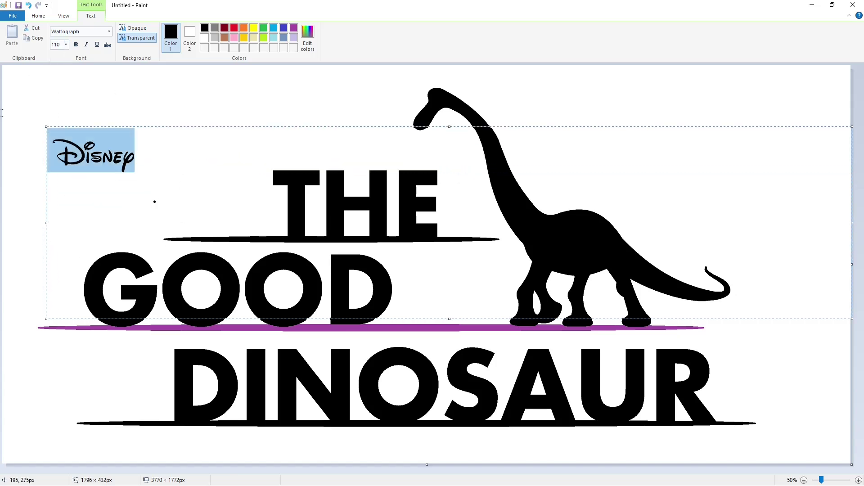
click(225, 39)
click(309, 45)
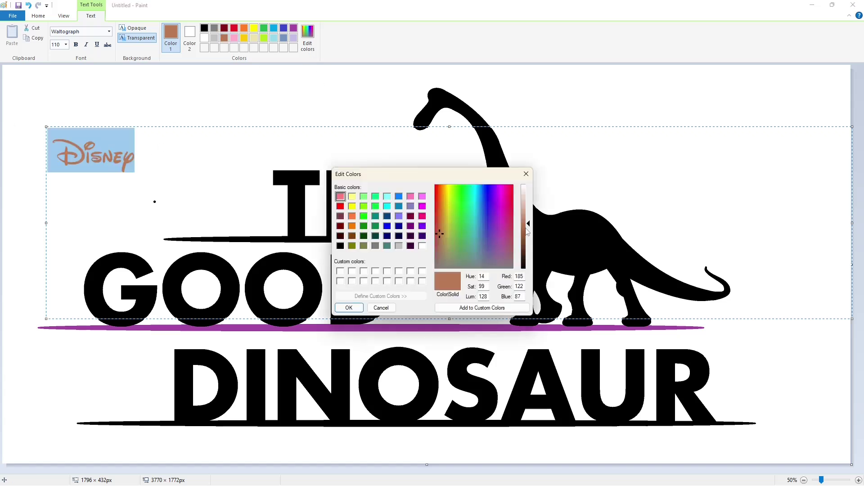
click(348, 306)
click(188, 108)
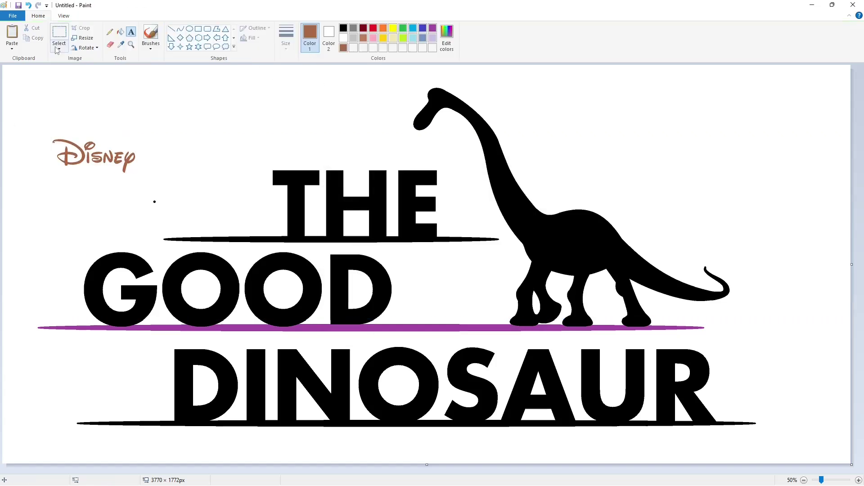
Step: Cut and paste the word Disney and place it just before the black dot
click(59, 33)
drag(27, 103, 180, 187)
key(ctrl+x)
key(ctrl+v)
drag(82, 110, 122, 191)
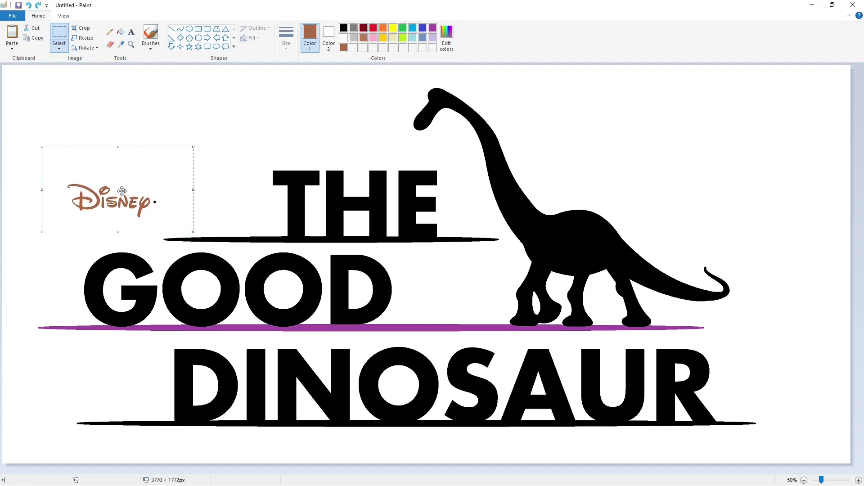
click(185, 164)
Step: Add the word PIXAR in brown text with the Charlemagne T. font near the word THE
click(131, 31)
drag(175, 153, 753, 245)
click(109, 31)
drag(130, 295, 129, 105)
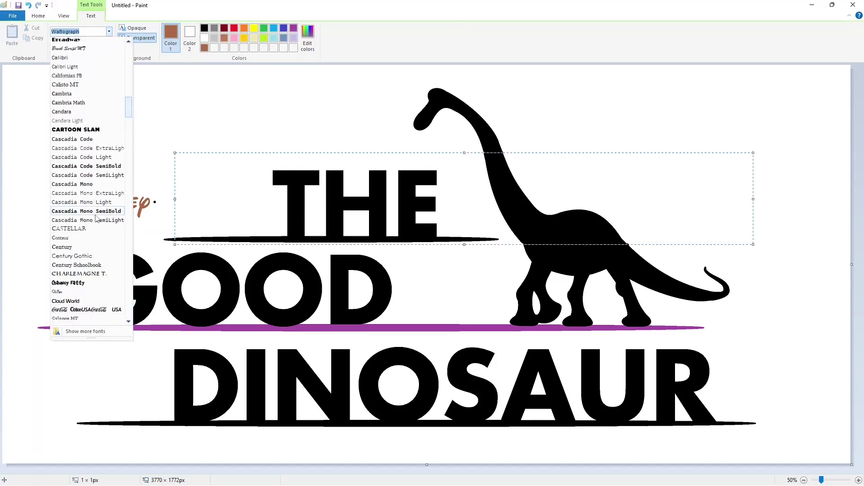
scroll(96, 218, down, 10)
scroll(96, 218, up, 2)
click(91, 94)
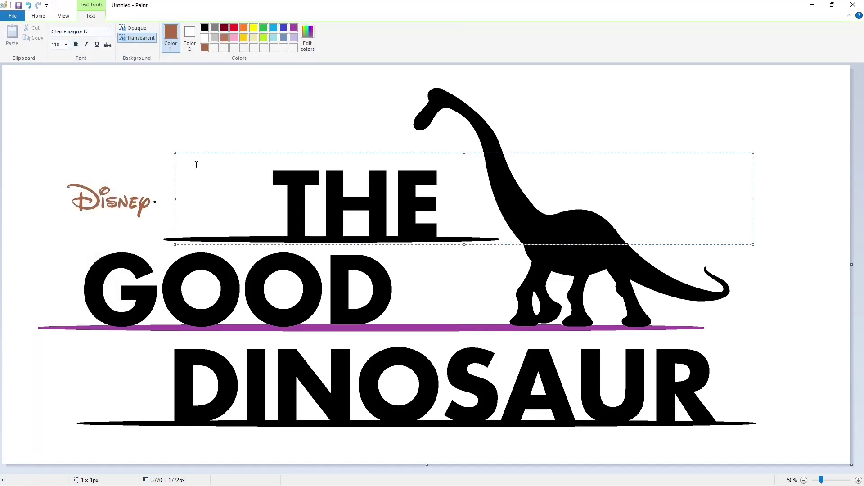
text(PİXAR)
drag(282, 165, 112, 164)
text(PIXAR)
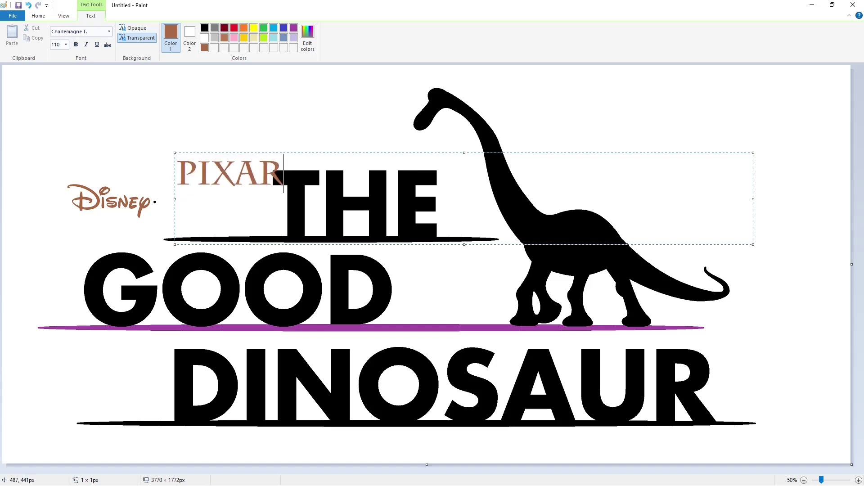
Step: Set the word PIXAR to size 90
key(ctrl+a)
click(67, 45)
text(90)
key(Return)
key(Right)
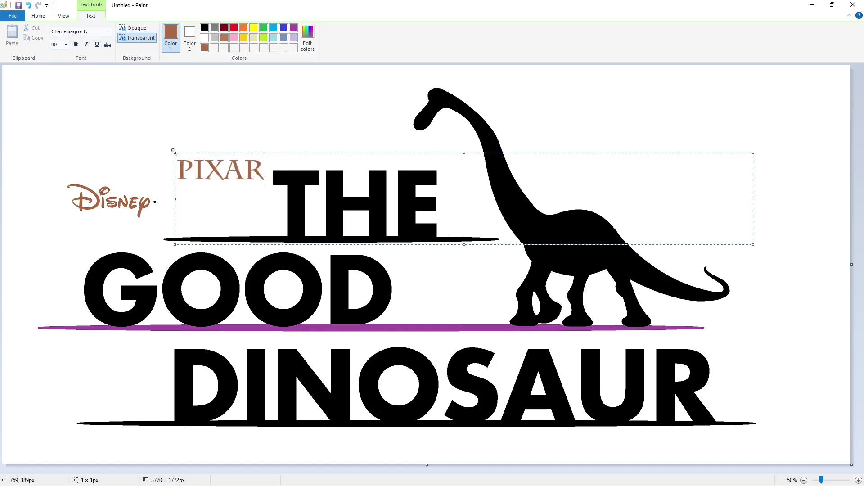
Step: Move the word PIXAR up above the black dot, reduce it to size 80 and finally 70, and commit it
mouse_move(175, 153)
mouse_down()
mouse_move(161, 183)
mouse_move(153, 128)
mouse_up()
key(ctrl+a)
click(65, 44)
text(80)
key(Return)
key(Right)
key(ctrl+a)
click(66, 44)
text(70)
key(Return)
key(Right)
click(131, 108)
Step: Move the word PIXAR to just after the black dot, in line with the word Disney
click(59, 33)
mouse_move(129, 108)
mouse_down()
mouse_move(140, 136)
mouse_move(243, 165)
mouse_up()
click(341, 197)
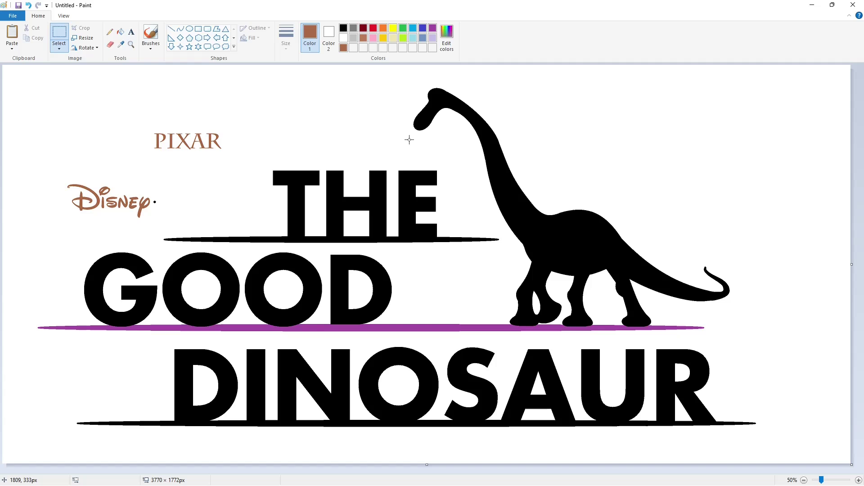
drag(116, 106, 242, 155)
drag(183, 145, 189, 205)
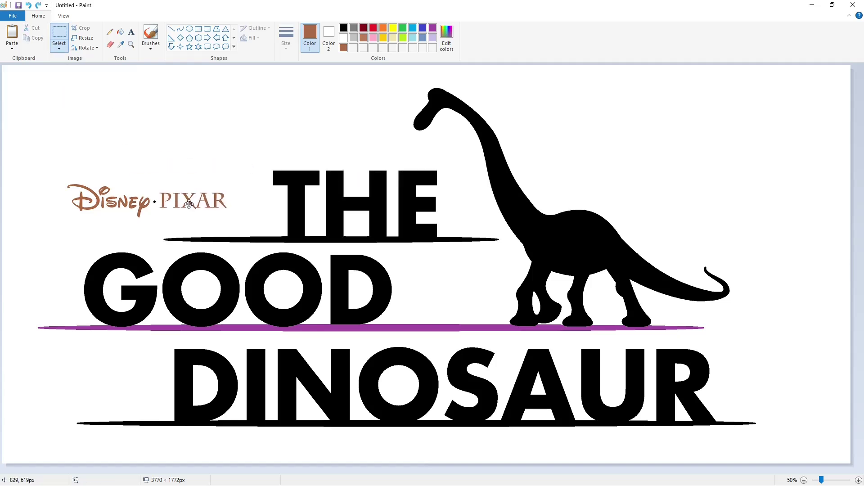
Step: Nudge the word PIXAR slightly closer to the black dot
key(Left)
key(Left)
key(Left)
key(Left)
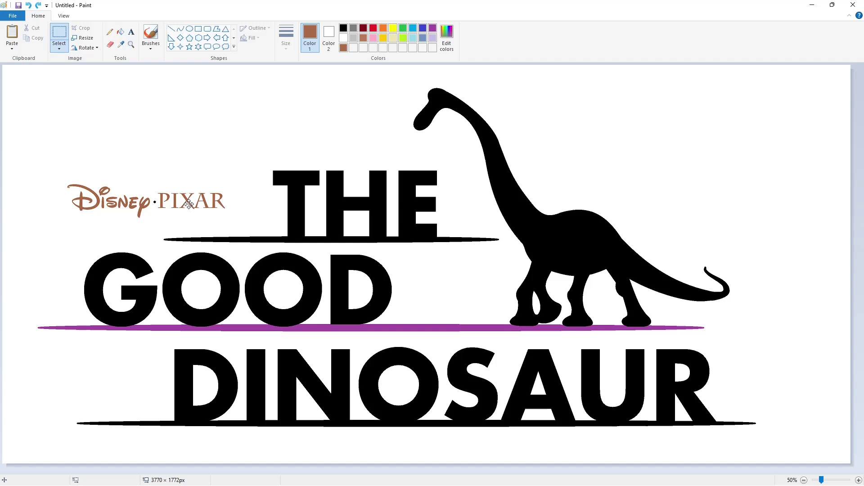
click(222, 136)
Step: Mix a muted medium green as a custom color, starting from the standard palette green
click(402, 32)
click(447, 36)
click(466, 210)
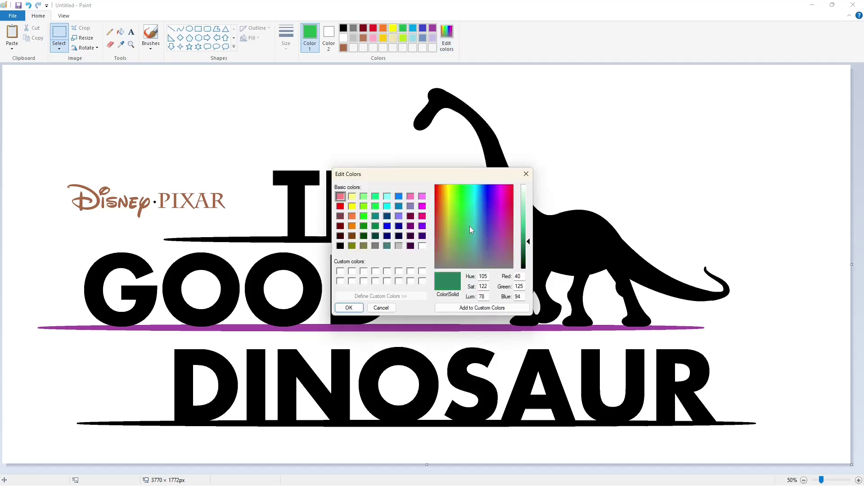
click(467, 241)
click(529, 229)
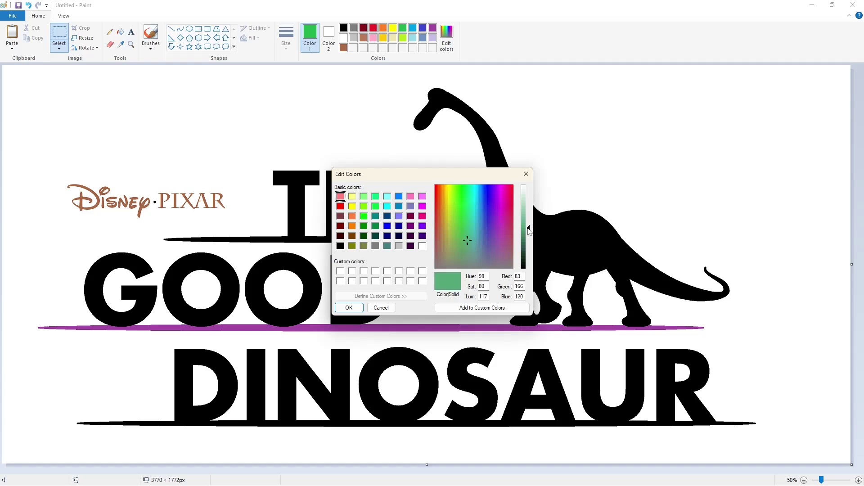
click(460, 250)
click(349, 308)
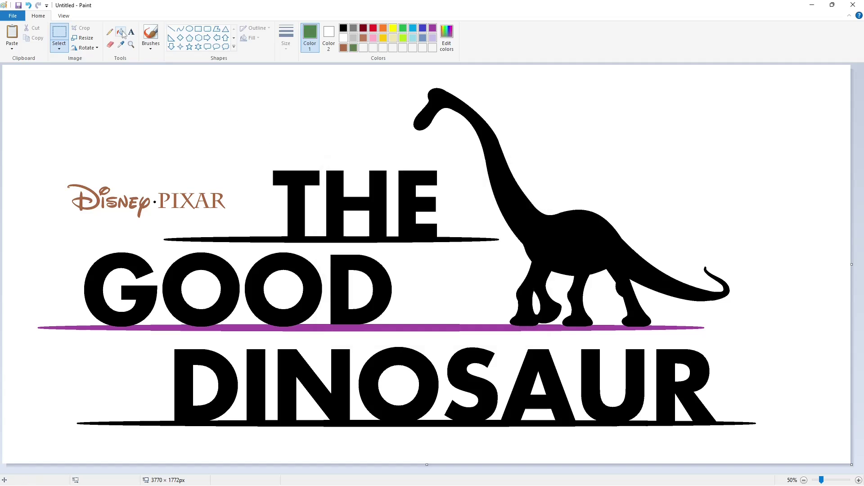
Step: Fill the dot, the words THE, GOOD and DINOSAUR and the three thin ellipses under them with the custom brown
click(122, 31)
click(343, 48)
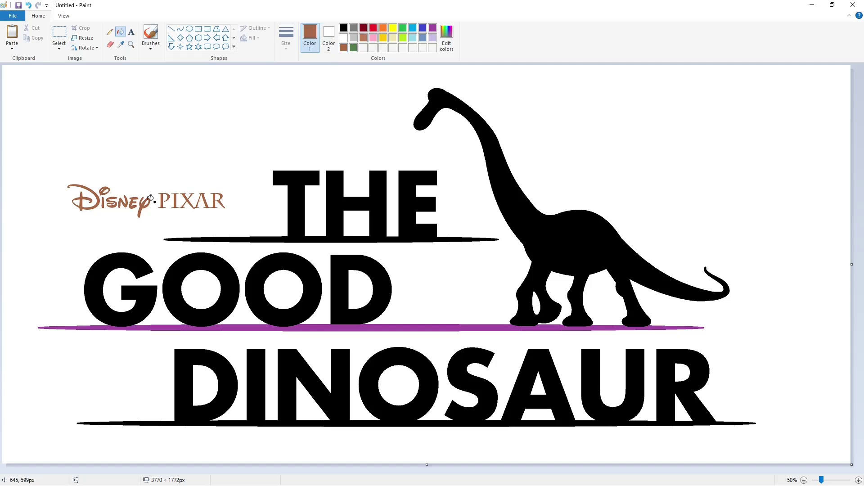
click(299, 195)
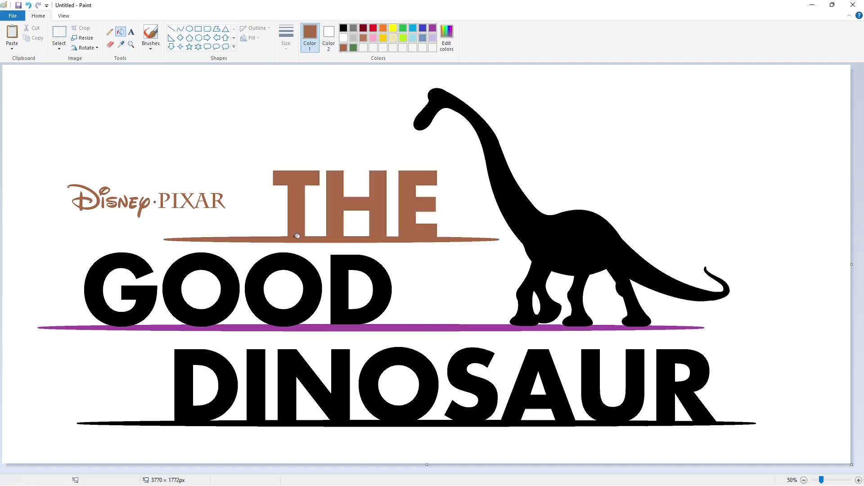
click(146, 264)
click(179, 268)
click(254, 274)
click(343, 270)
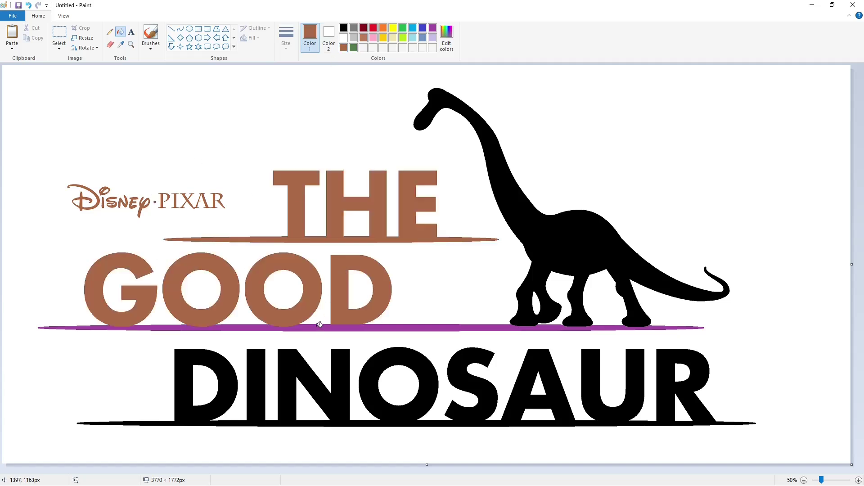
click(320, 325)
click(285, 362)
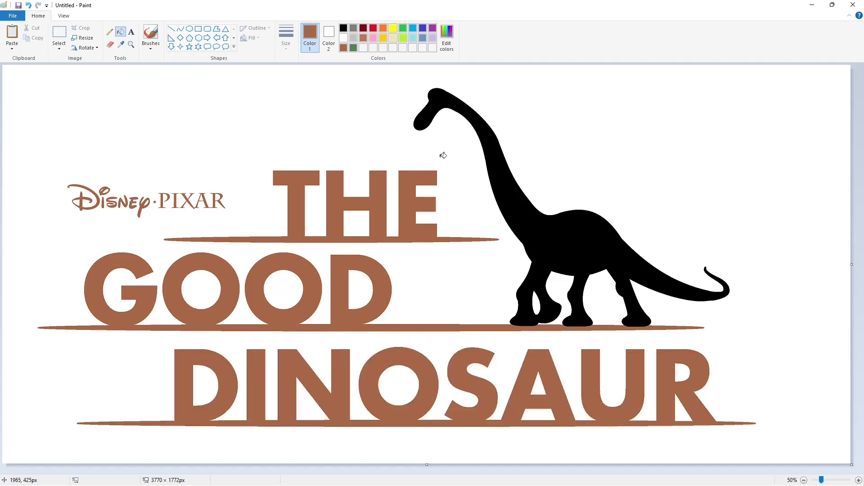
Step: Fill the dinosaur silhouette with the custom green, and define another custom green of Red 82, Green 122, Blue 80
click(490, 146)
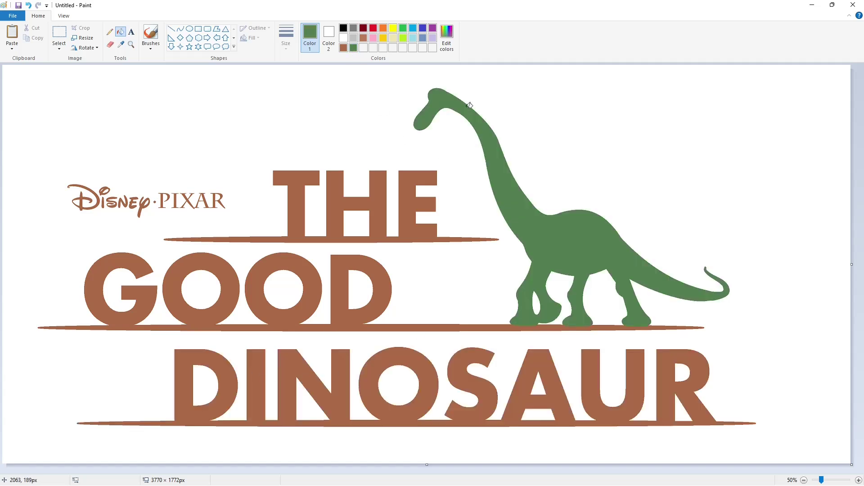
click(446, 38)
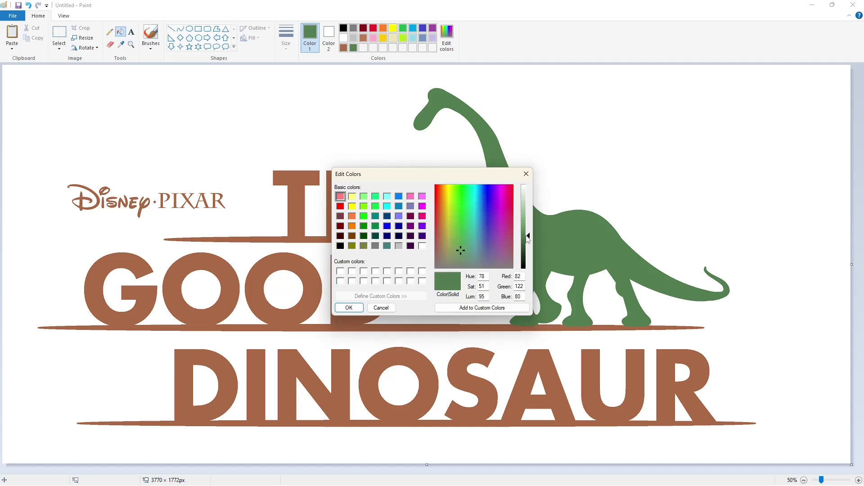
click(349, 307)
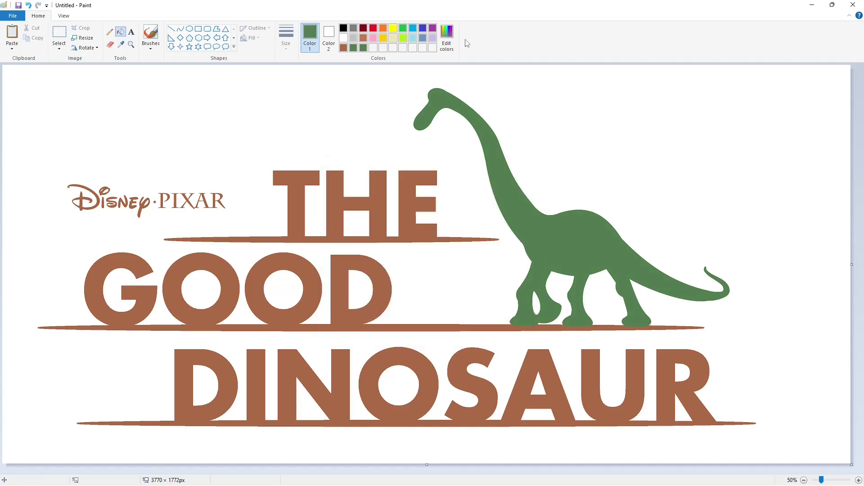